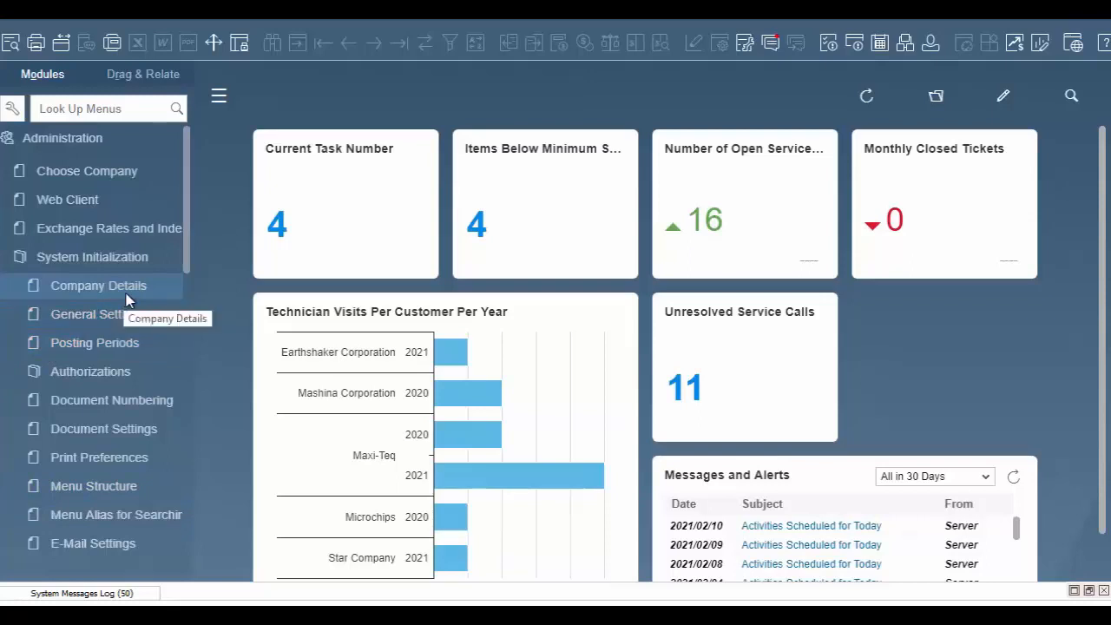
Open the company details and review the fixed assets options, including the depreciation calculation basis, in the basic initialization settings
{"action": "left_click", "coordinate": [84, 285]}
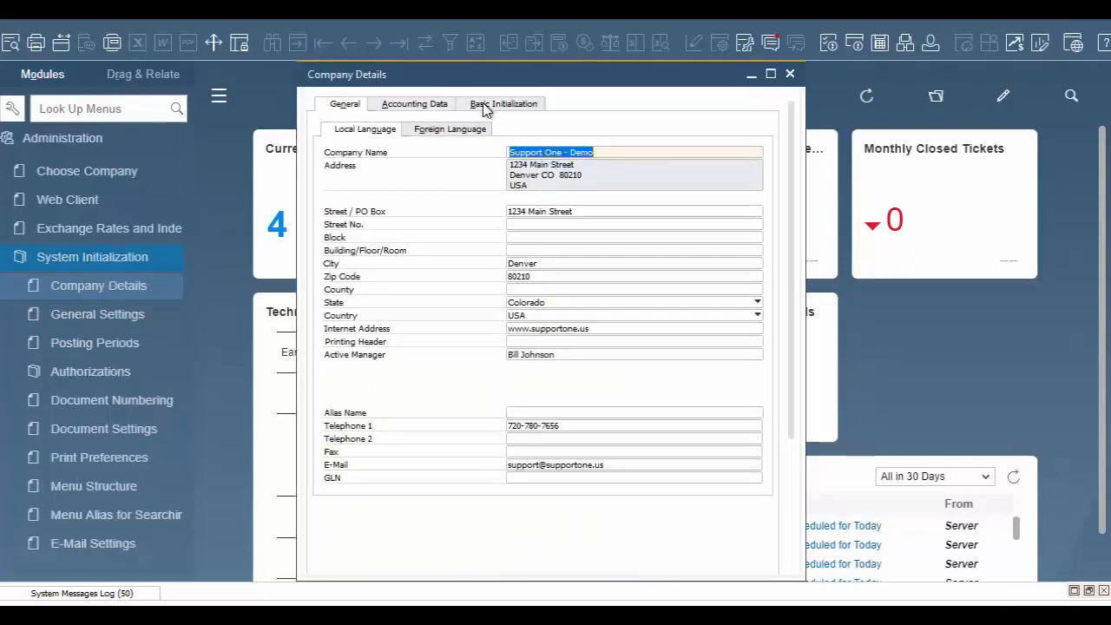
{"action": "left_click", "coordinate": [488, 105]}
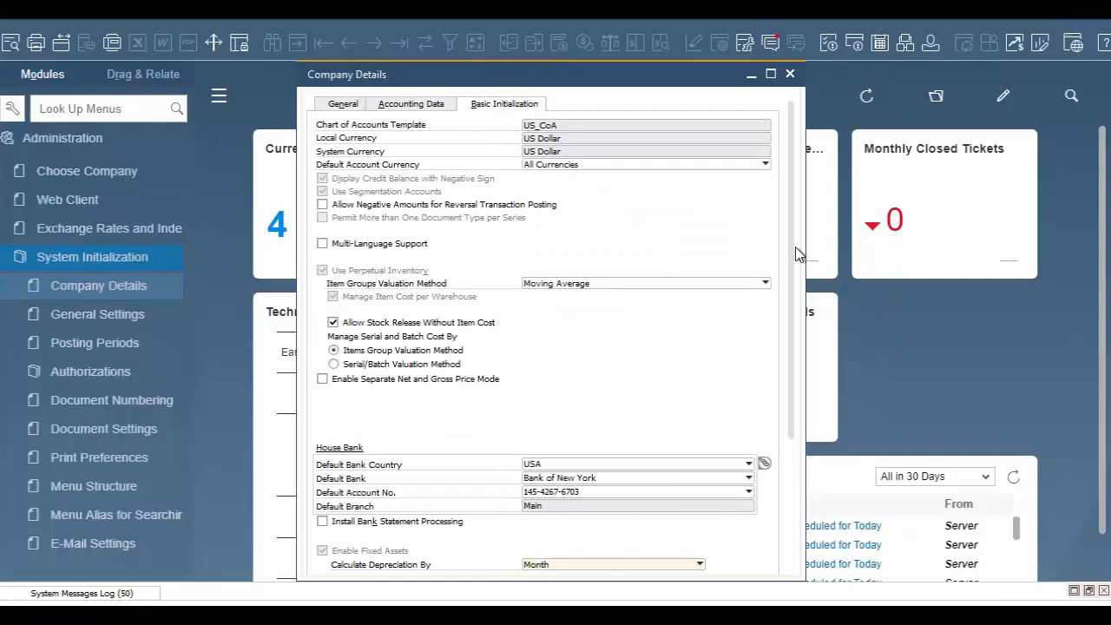
{"action": "left_click_drag", "start_coordinate": [790, 265], "coordinate": [789, 382]}
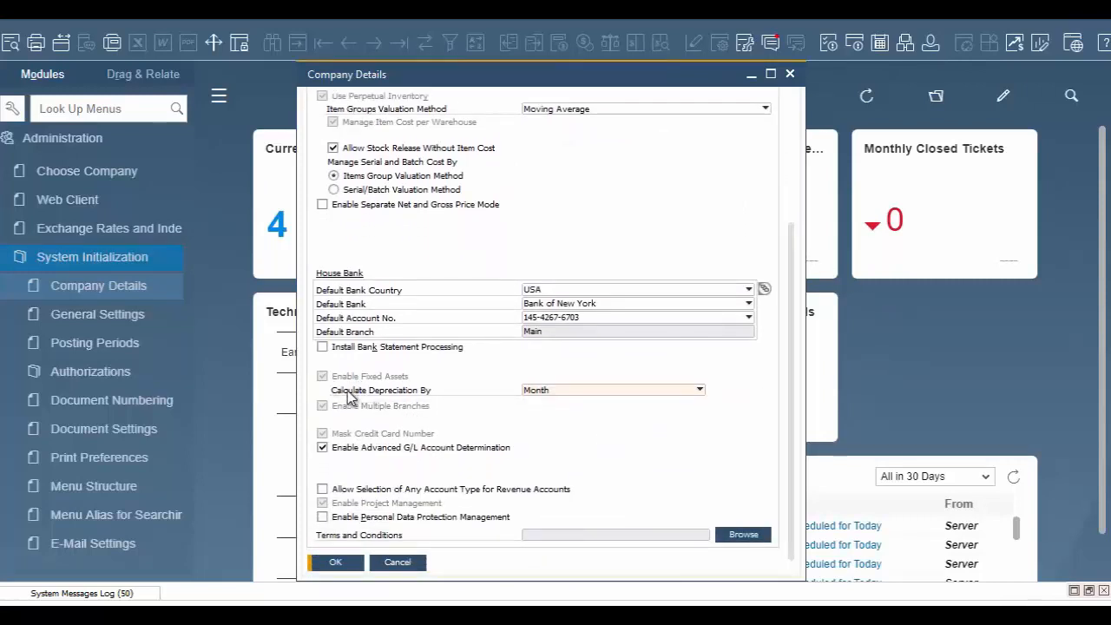
{"action": "left_click", "coordinate": [561, 391]}
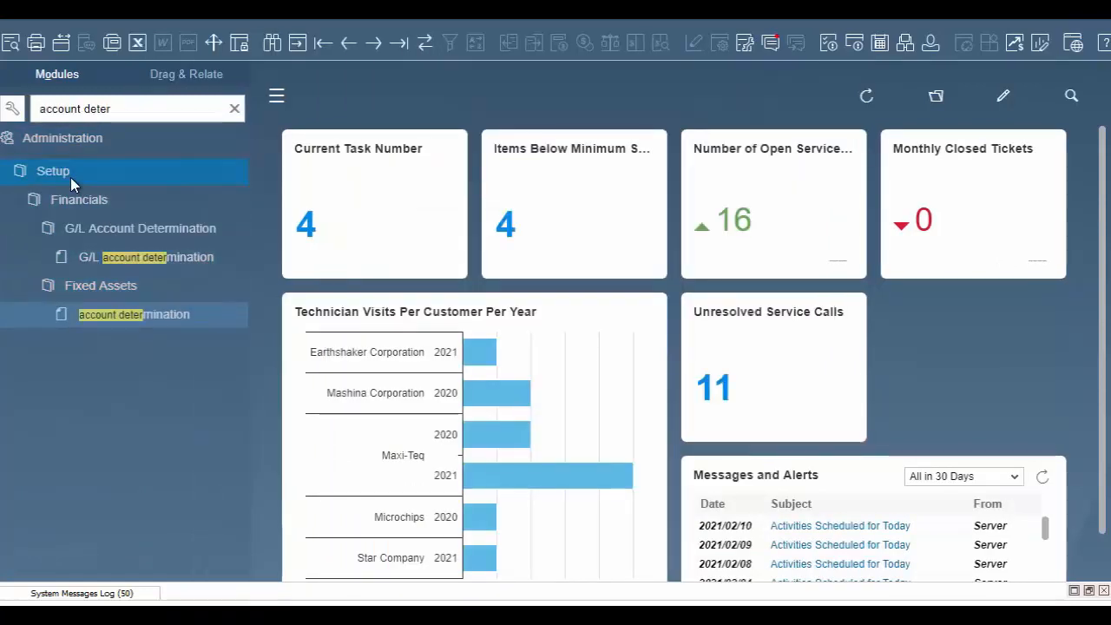
Open the account determination setup for fixed assets and browse to an existing record
{"action": "left_click", "coordinate": [126, 314]}
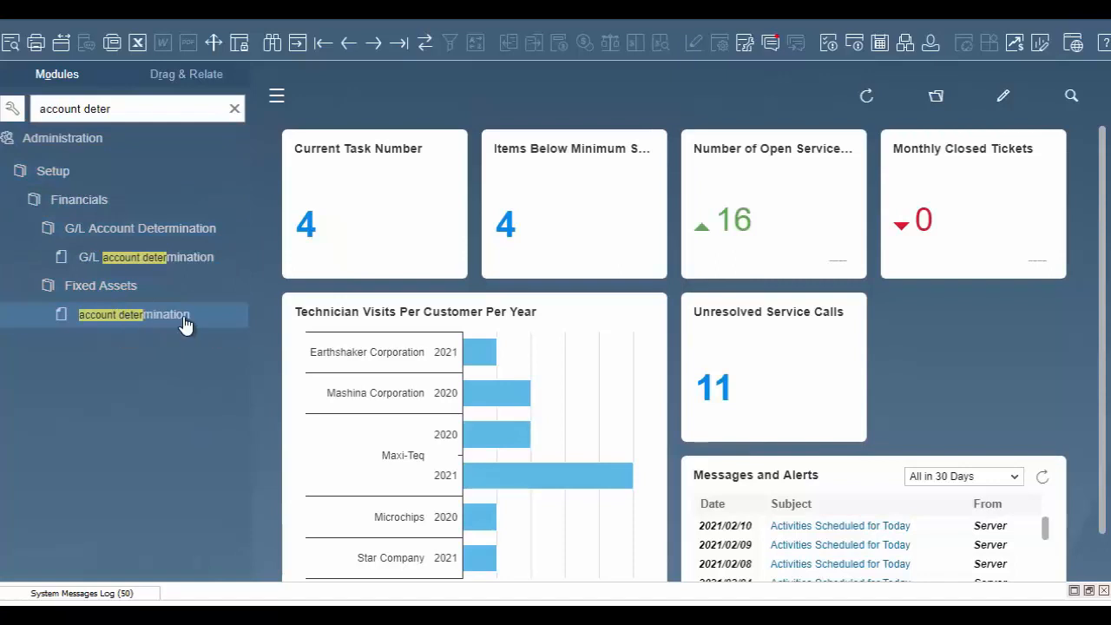
{"action": "left_click", "coordinate": [372, 44]}
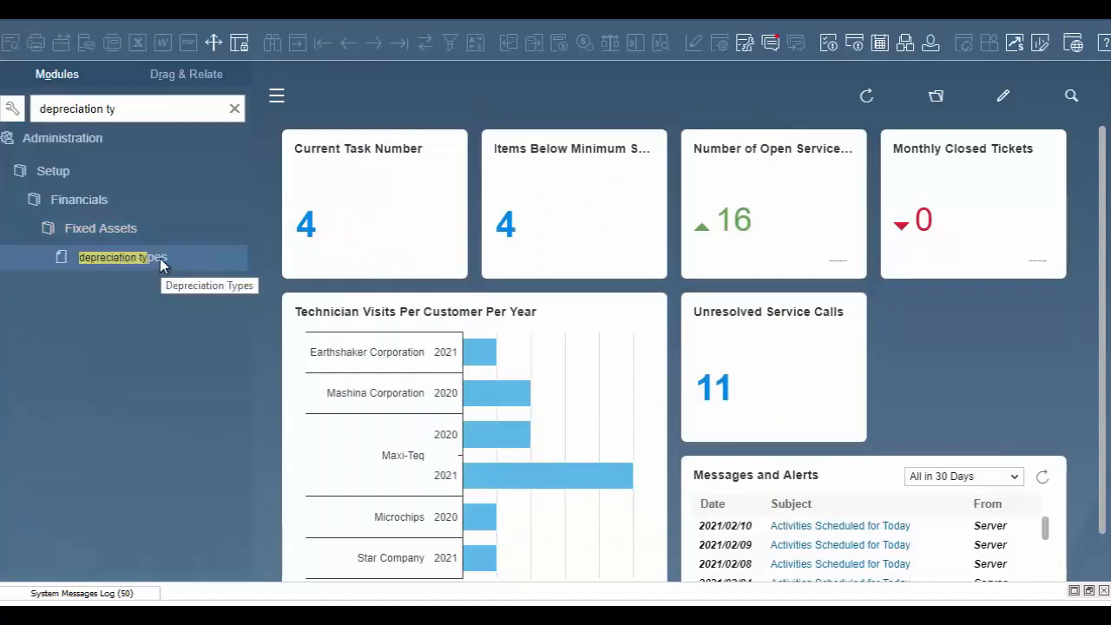
Open the depreciation types setup and review the calculation details of MV_Int and MV_SL
{"action": "left_click", "coordinate": [155, 262]}
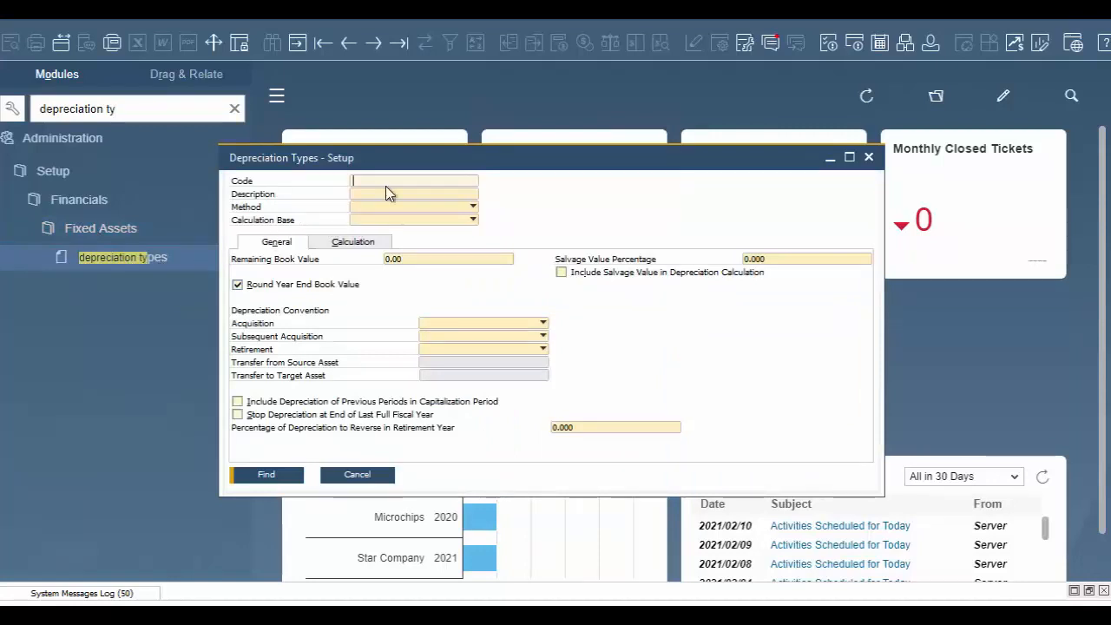
{"action": "left_click", "coordinate": [374, 44]}
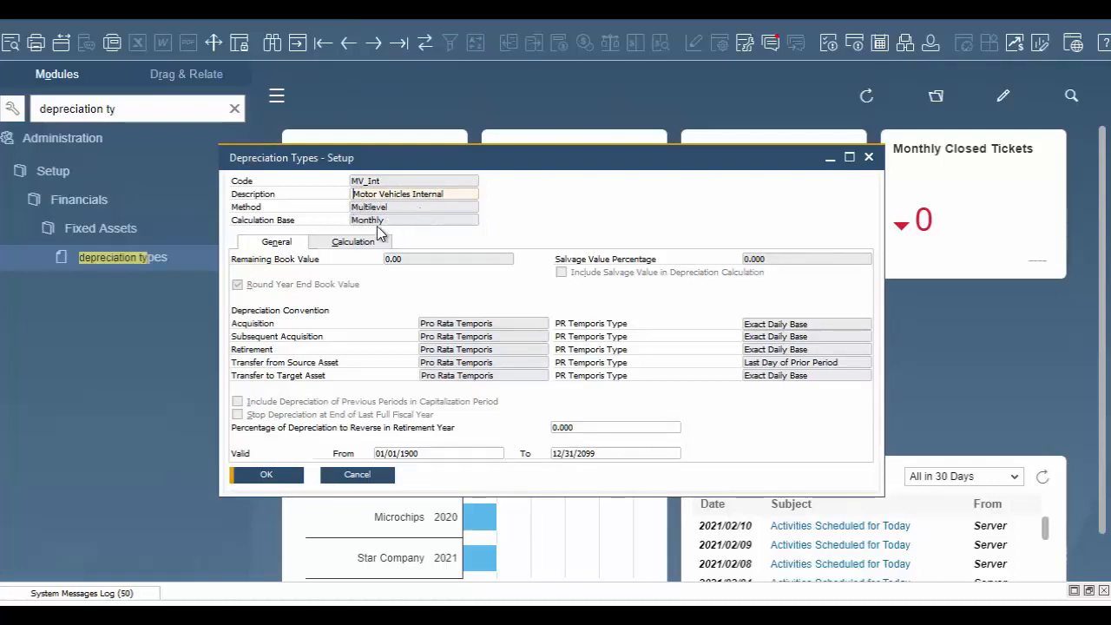
{"action": "left_click", "coordinate": [343, 242]}
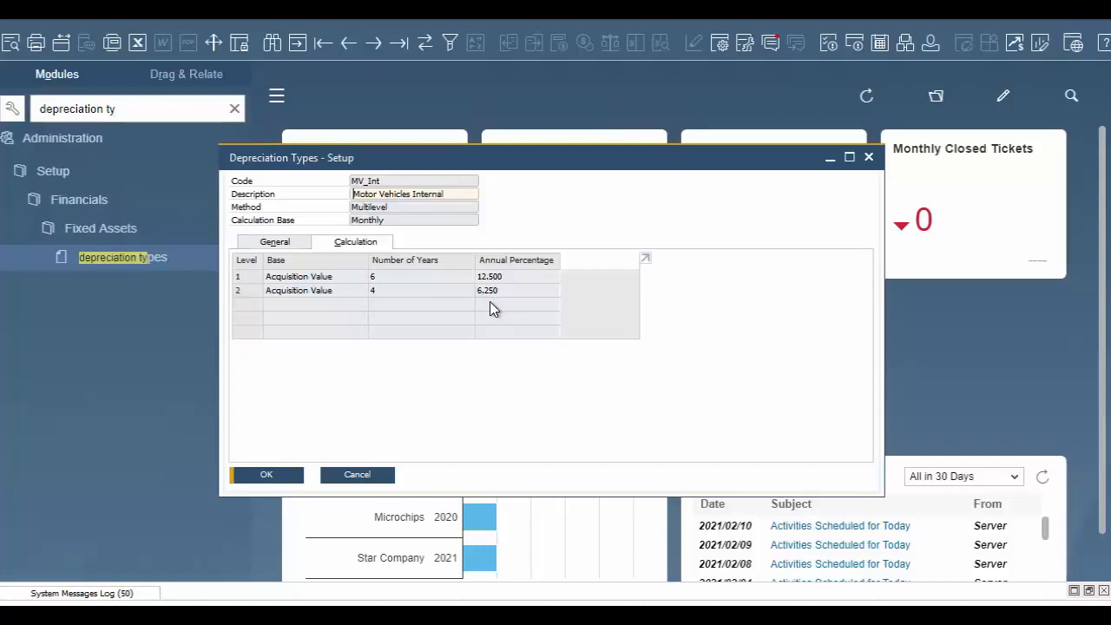
{"action": "left_click", "coordinate": [375, 46]}
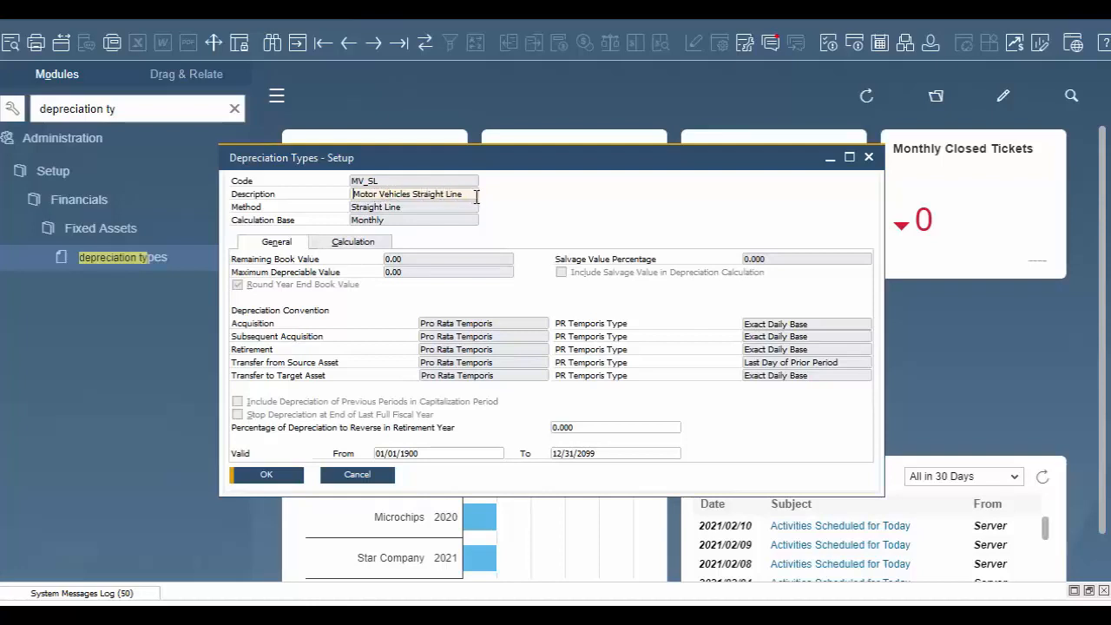
{"action": "left_click", "coordinate": [352, 245]}
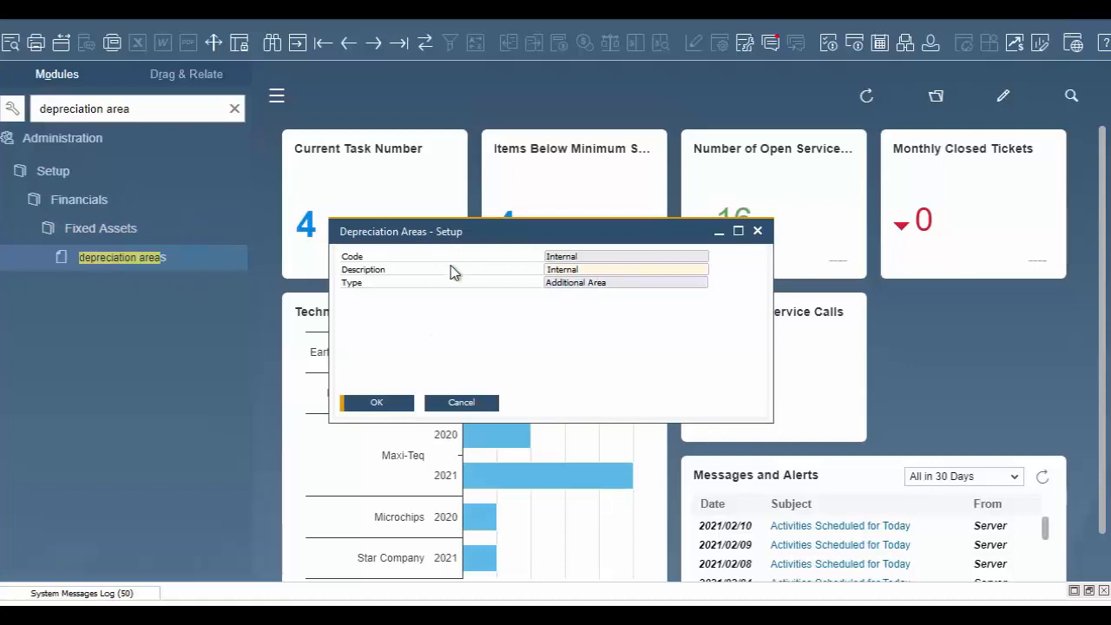
Browse the depreciation areas setup, and open the asset classes setup to examine the Motor Vehicles class
{"action": "left_click", "coordinate": [375, 43]}
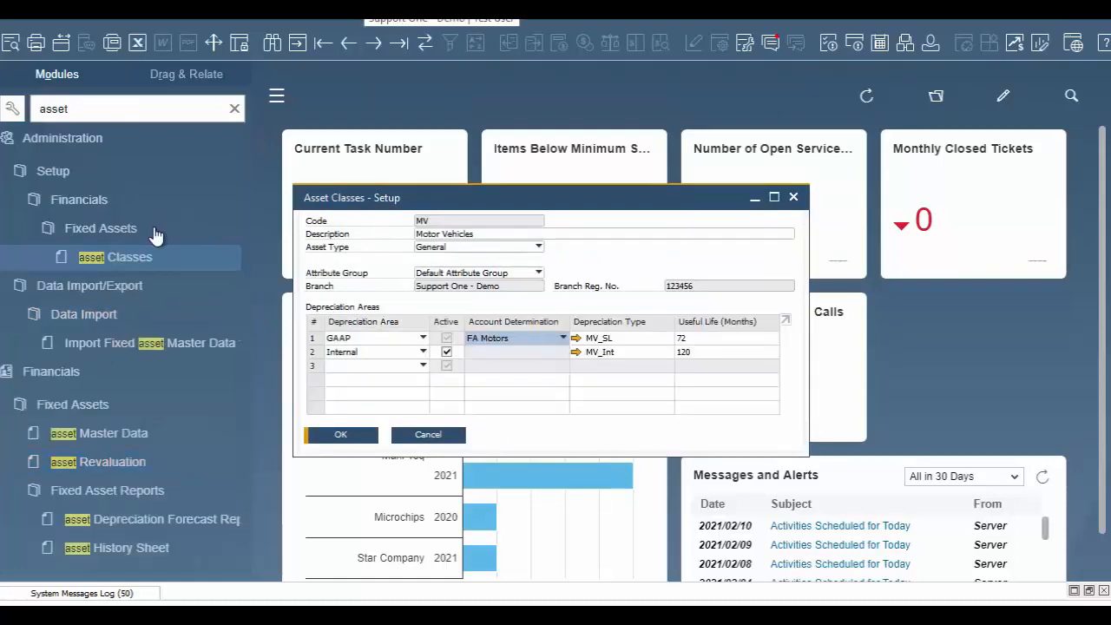
{"action": "left_click", "coordinate": [112, 259]}
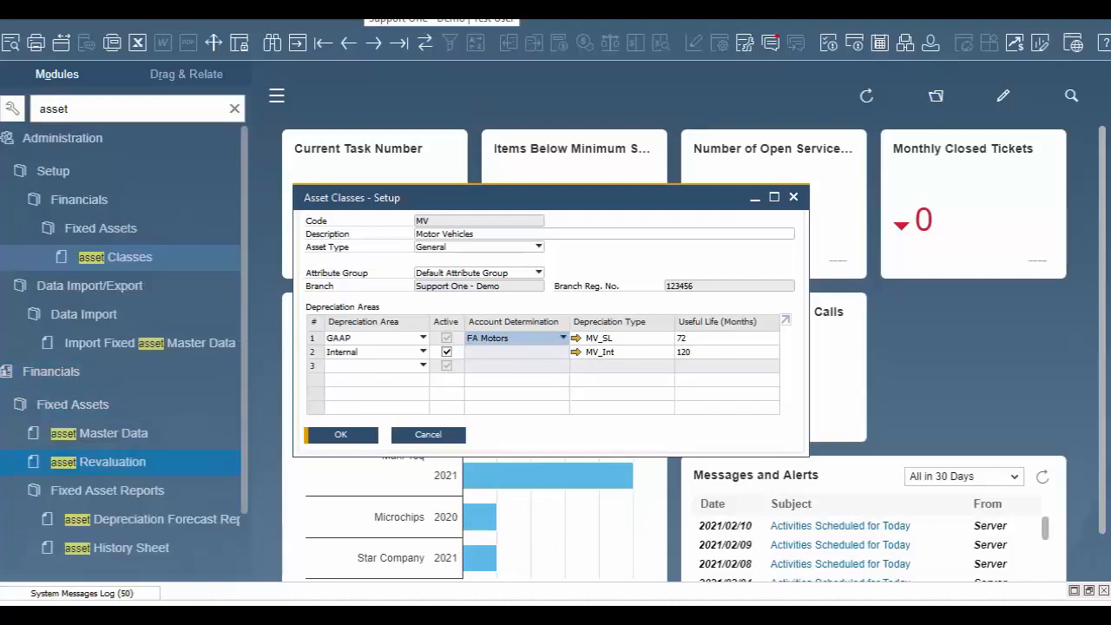
Start a new asset master record with manual item number TRUCK and description TRUCK, and mark it as a sales item
{"action": "left_click", "coordinate": [95, 433]}
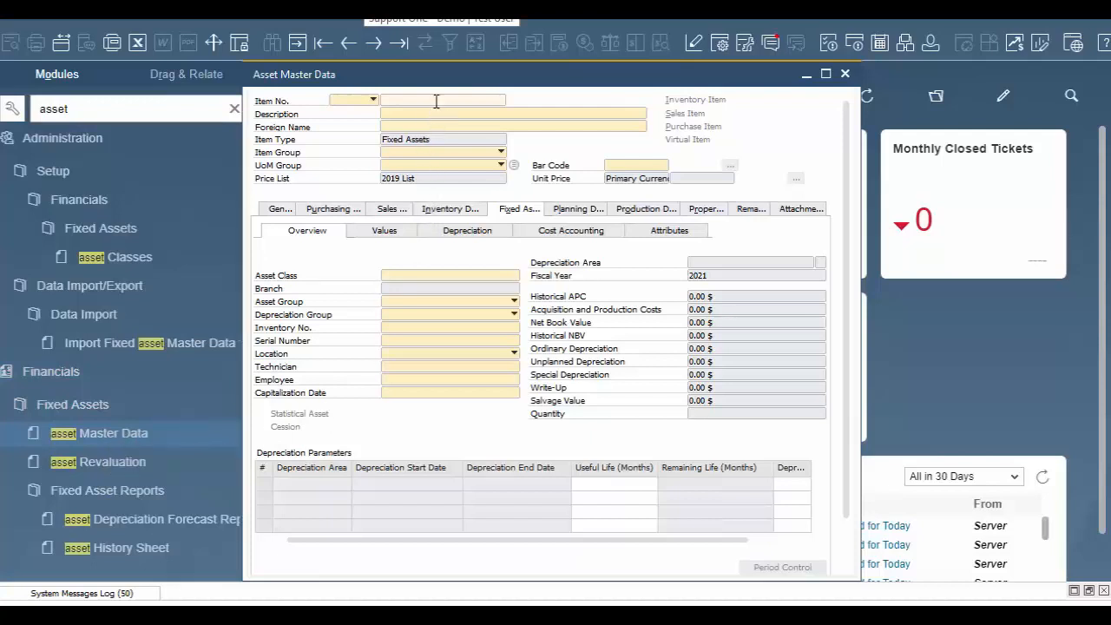
{"action": "left_click", "coordinate": [299, 46]}
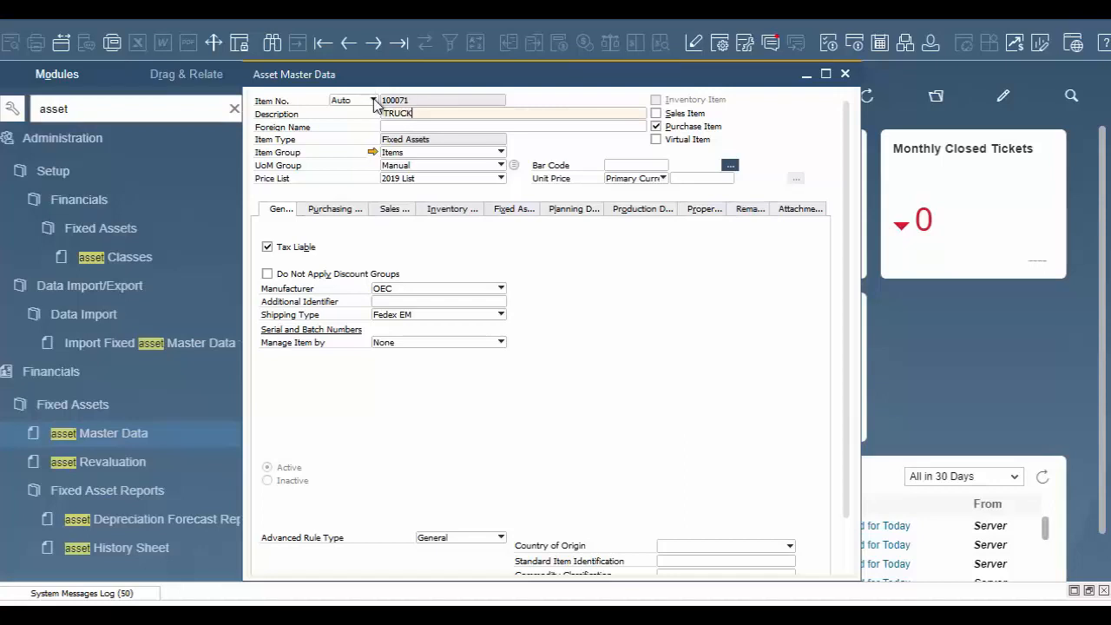
{"action": "left_click", "coordinate": [374, 101]}
{"action": "left_click", "coordinate": [347, 127]}
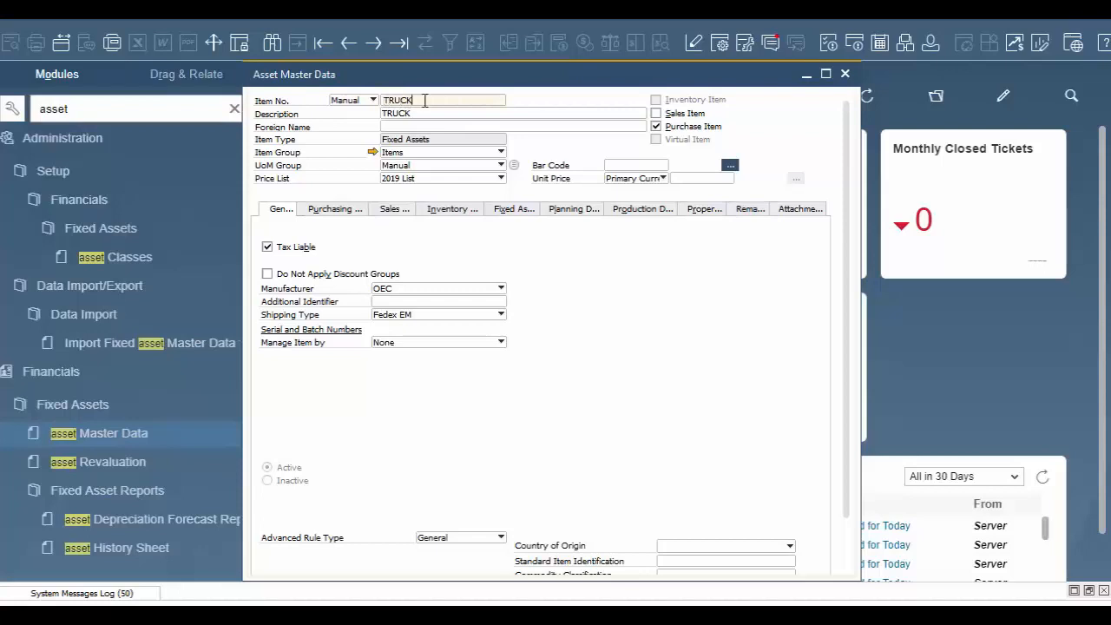
{"action": "left_click", "coordinate": [657, 113]}
Assign asset class MV and asset group Motor Vehicles to the TRUCK asset, and add the record
{"action": "left_click", "coordinate": [515, 209]}
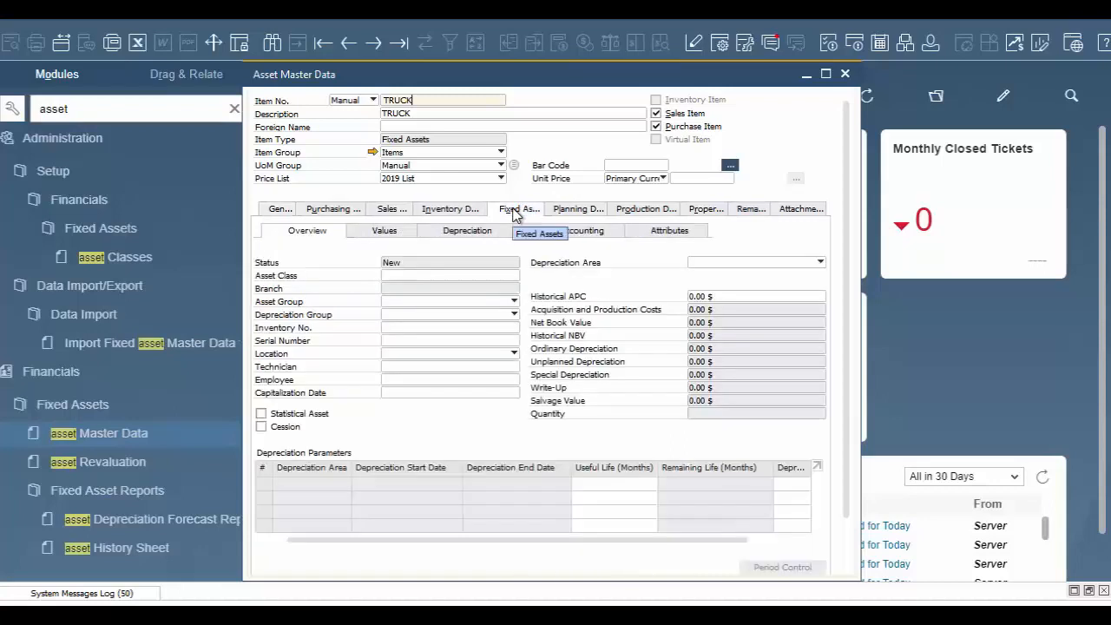
{"action": "left_click", "coordinate": [458, 274]}
{"action": "left_click", "coordinate": [513, 276]}
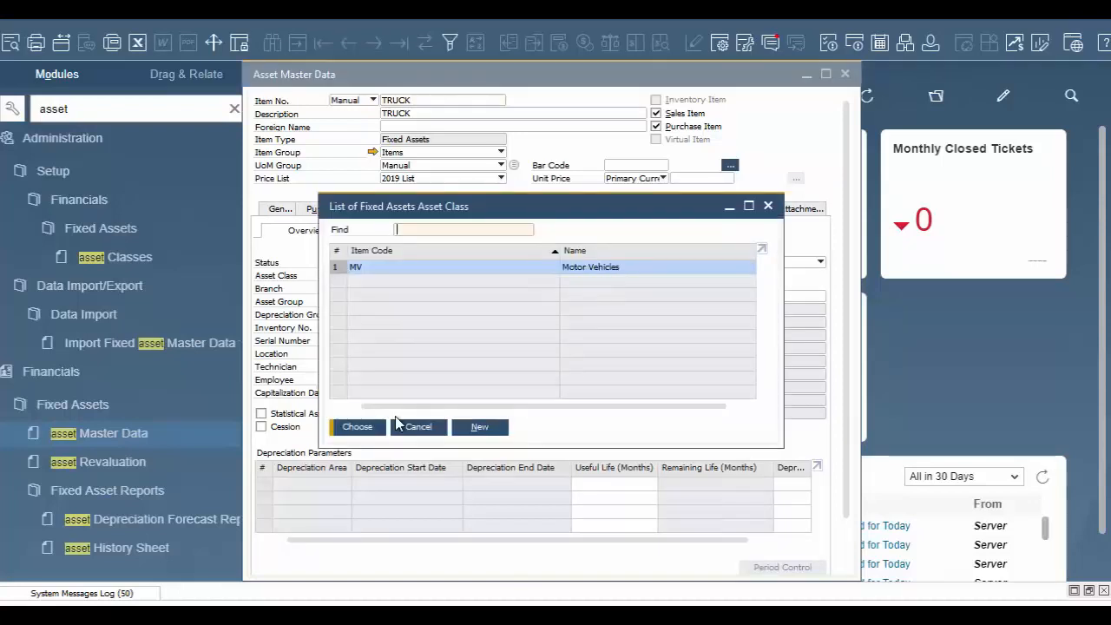
{"action": "left_click", "coordinate": [358, 427]}
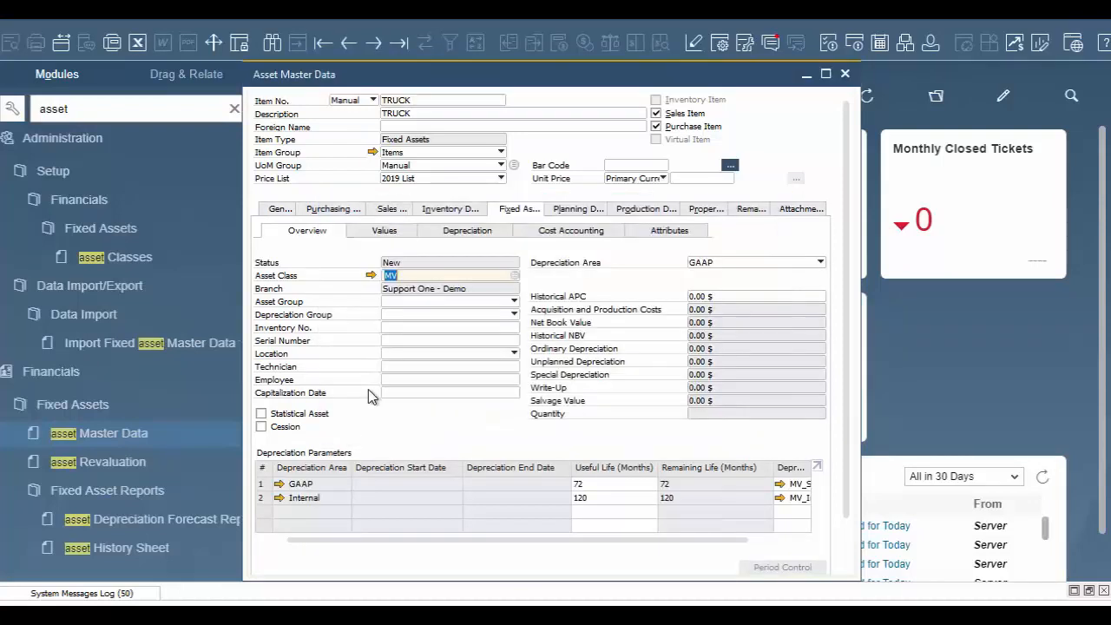
{"action": "left_click", "coordinate": [415, 303]}
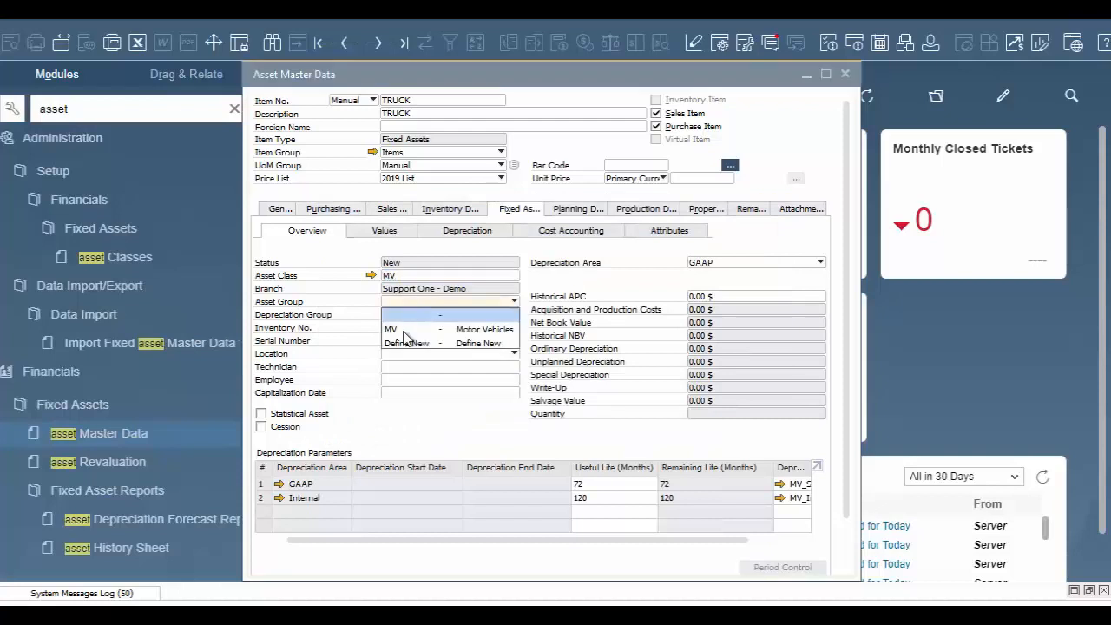
{"action": "left_click", "coordinate": [400, 334]}
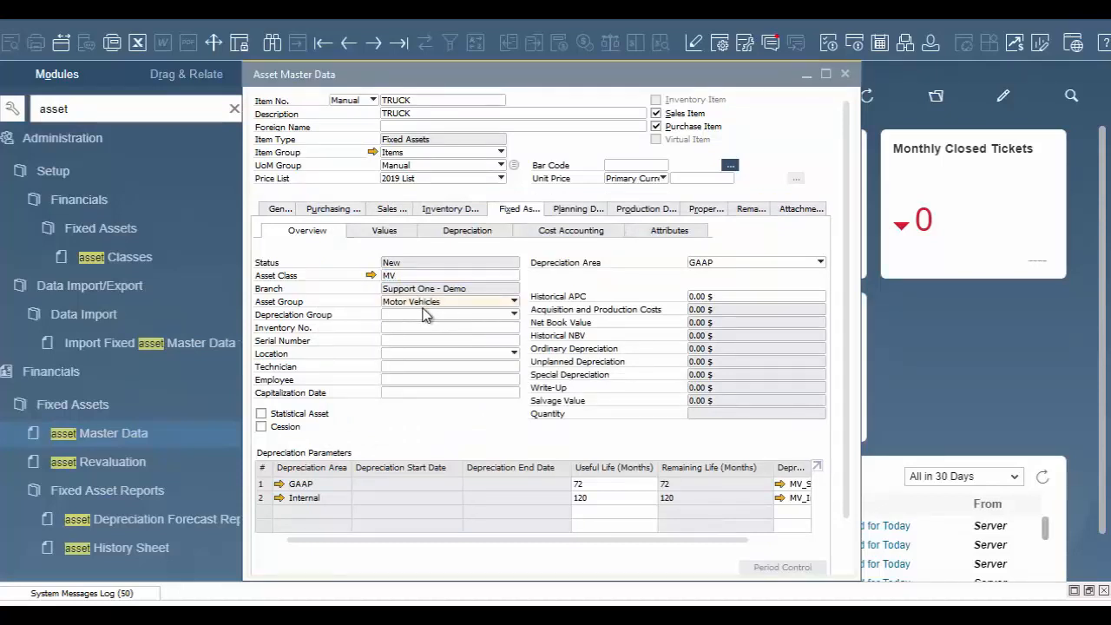
{"action": "left_click_drag", "start_coordinate": [848, 243], "coordinate": [844, 298]}
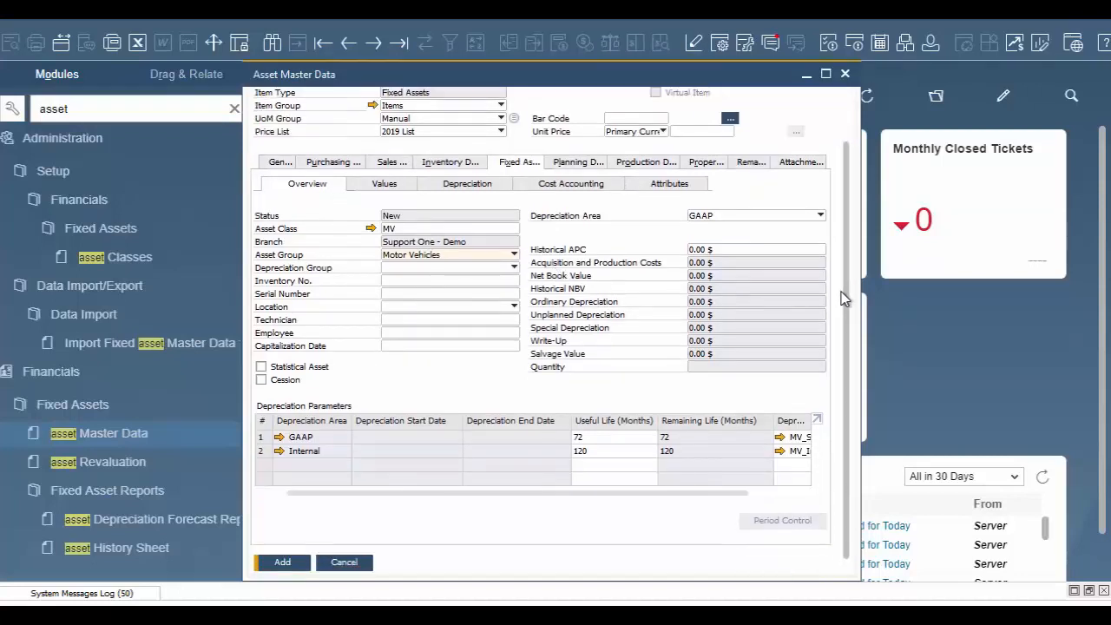
{"action": "left_click", "coordinate": [295, 560]}
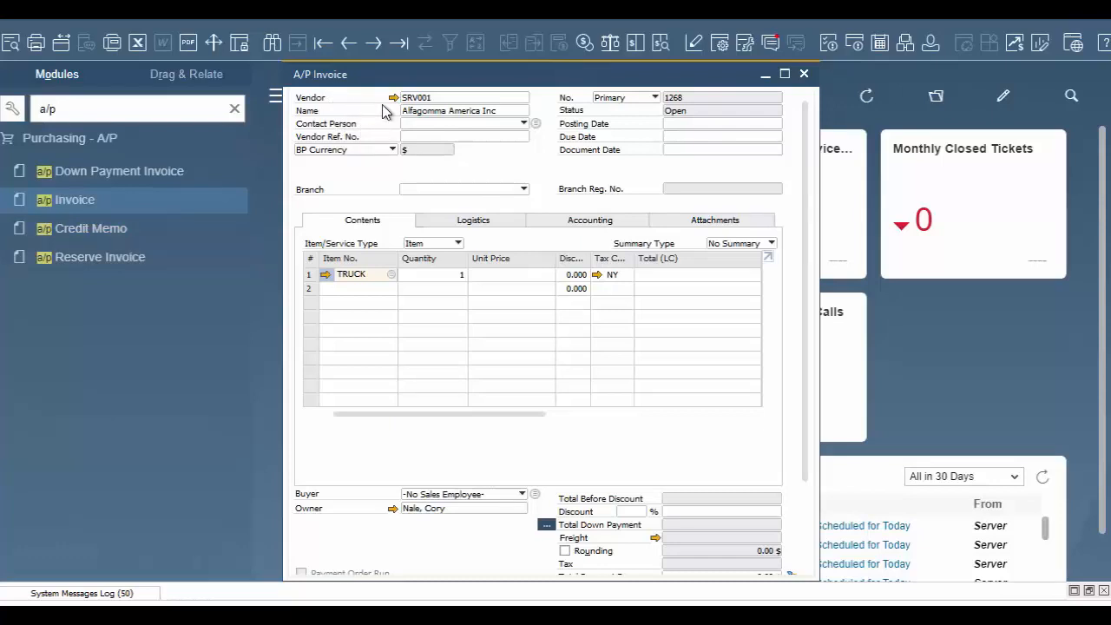
Set the TRUCK A/P invoice's posting date to 02/10/2021, enter due date 03/15/2021 and unit price 20000, and add the invoice
{"action": "left_click", "coordinate": [776, 126]}
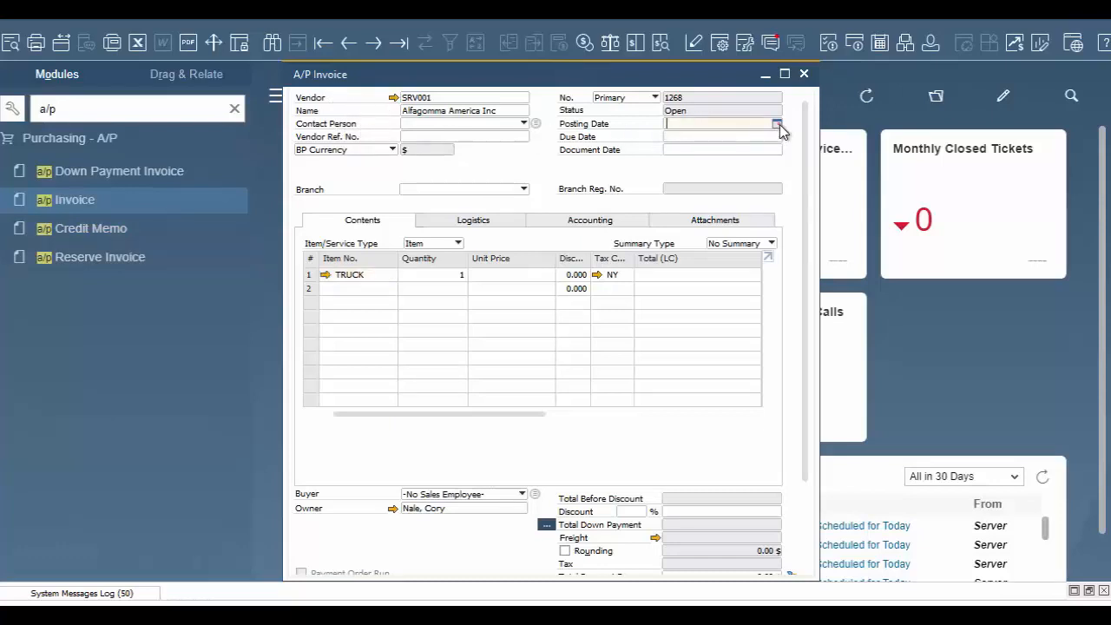
{"action": "left_click", "coordinate": [779, 127]}
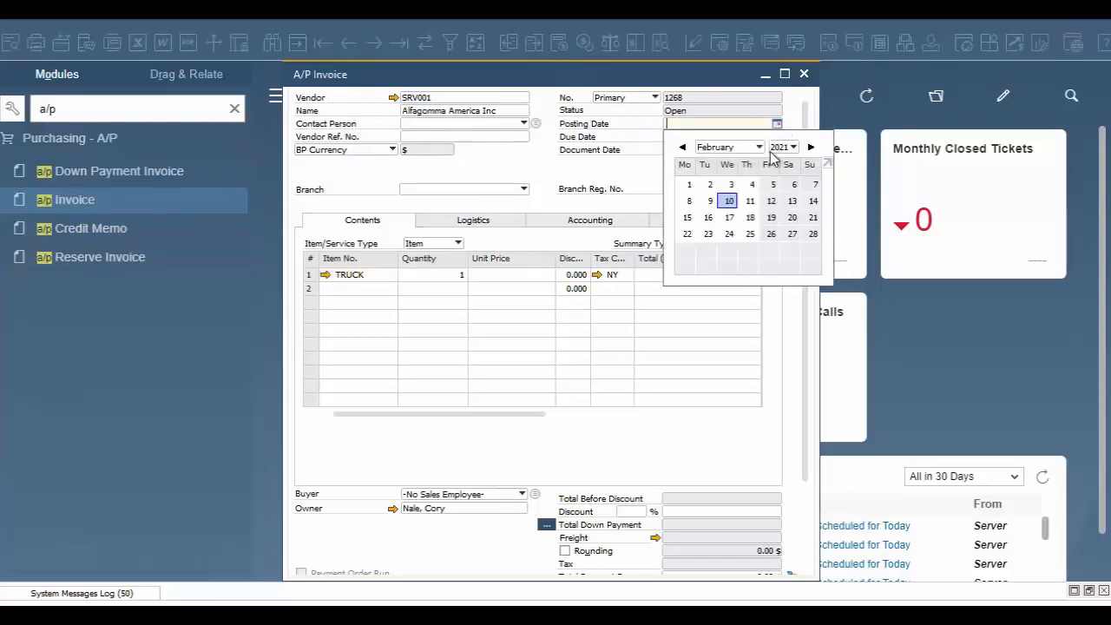
{"action": "left_click", "coordinate": [727, 202]}
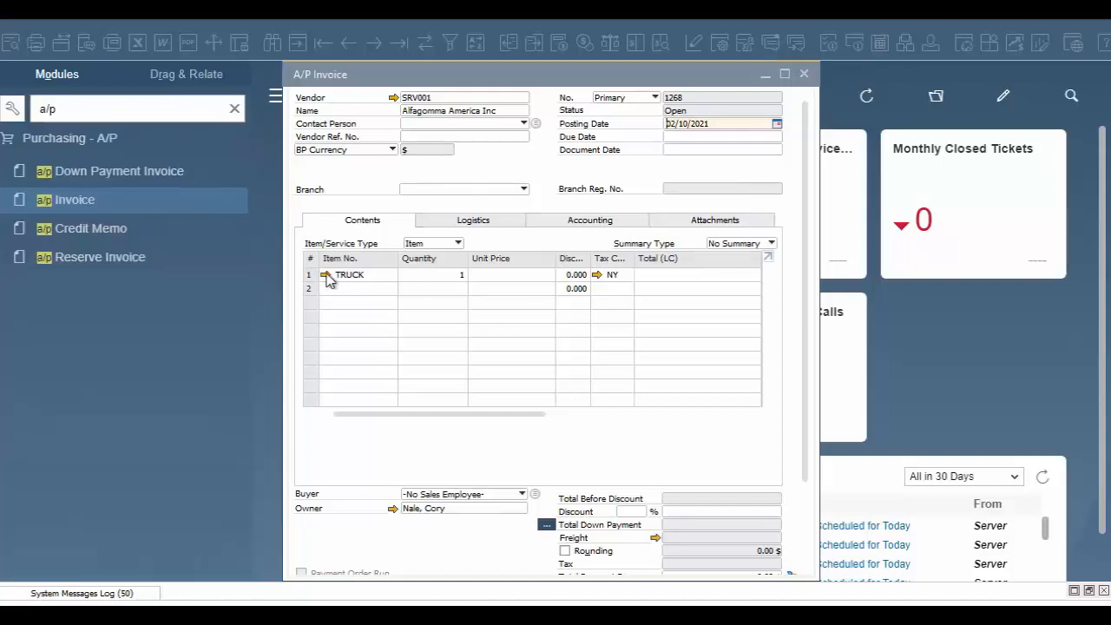
{"action": "left_click", "coordinate": [512, 276]}
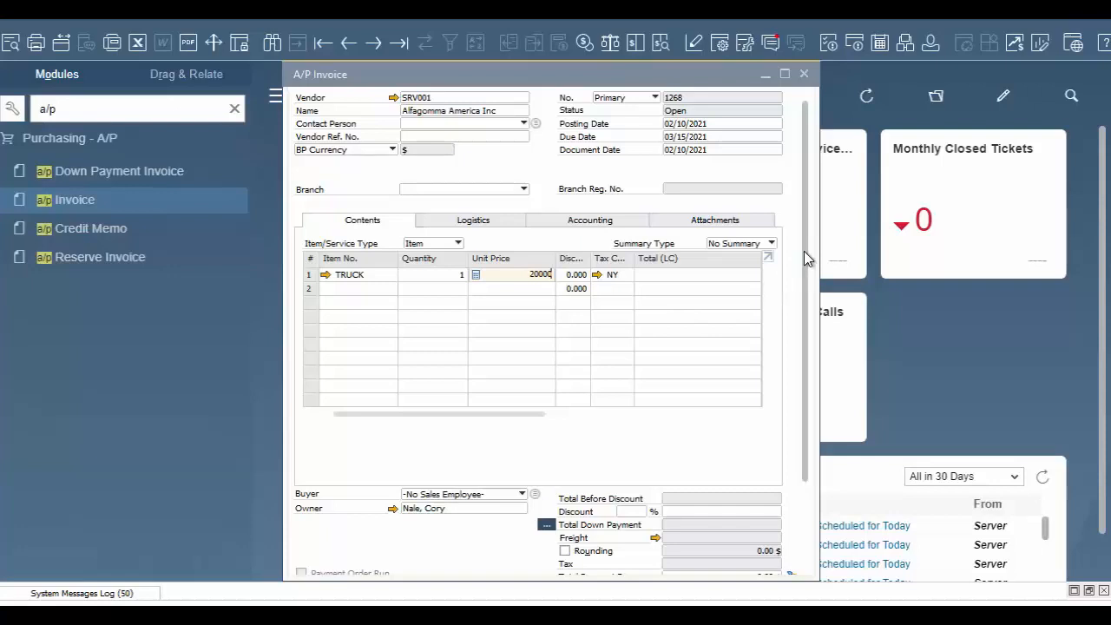
{"action": "left_click_drag", "start_coordinate": [804, 251], "coordinate": [798, 330]}
{"action": "left_click", "coordinate": [328, 561]}
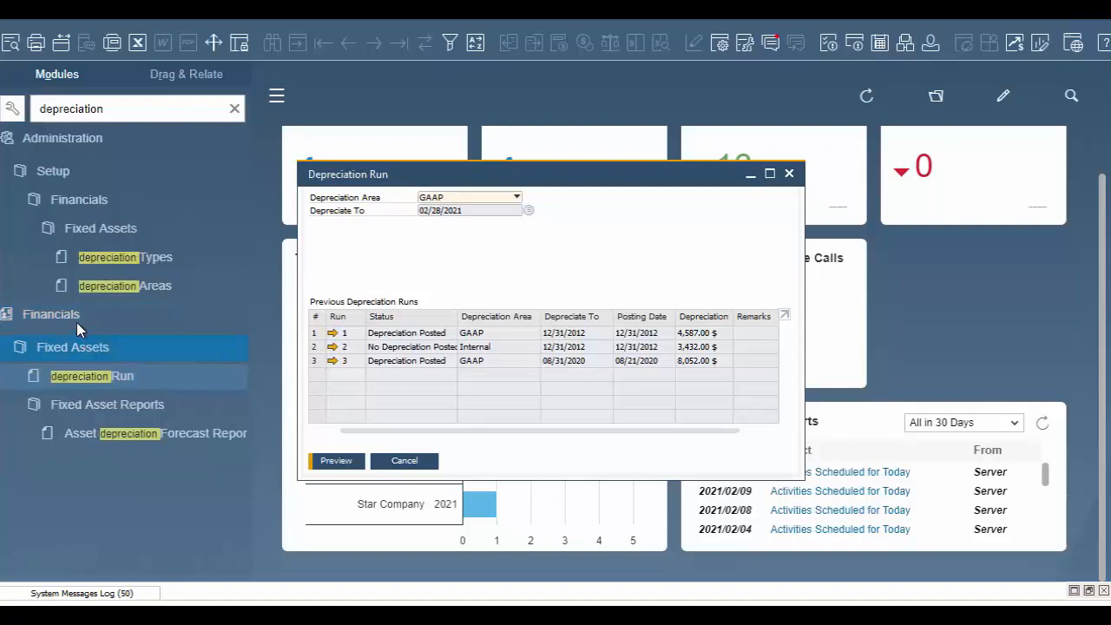
Preview and execute the depreciation run for the GAAP area up to 02/28/2021
{"action": "left_click", "coordinate": [140, 376]}
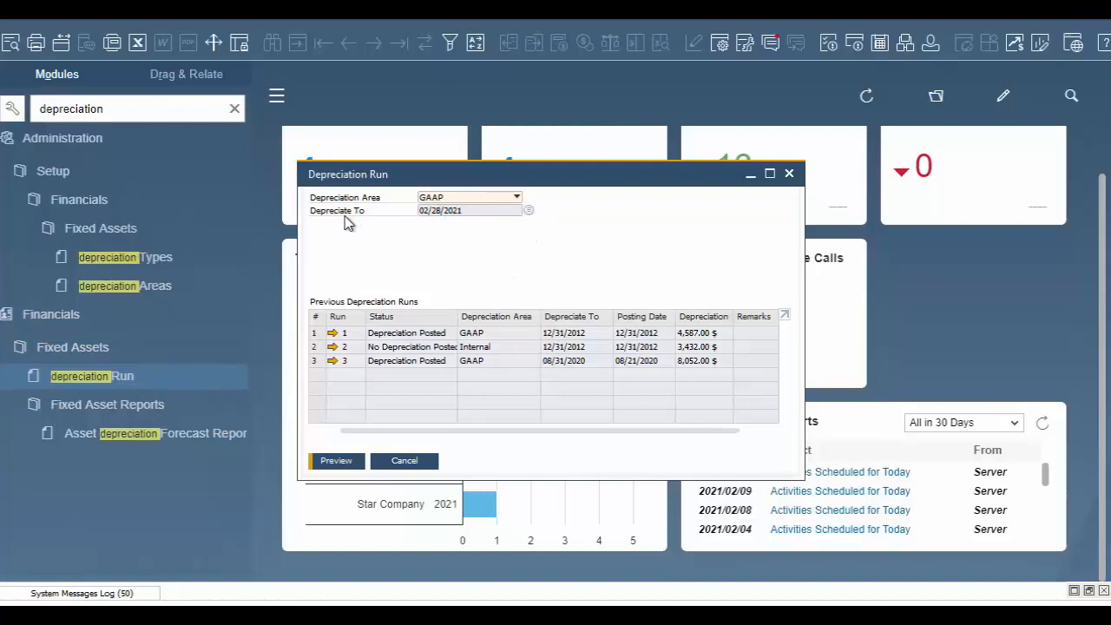
{"action": "left_click", "coordinate": [529, 211]}
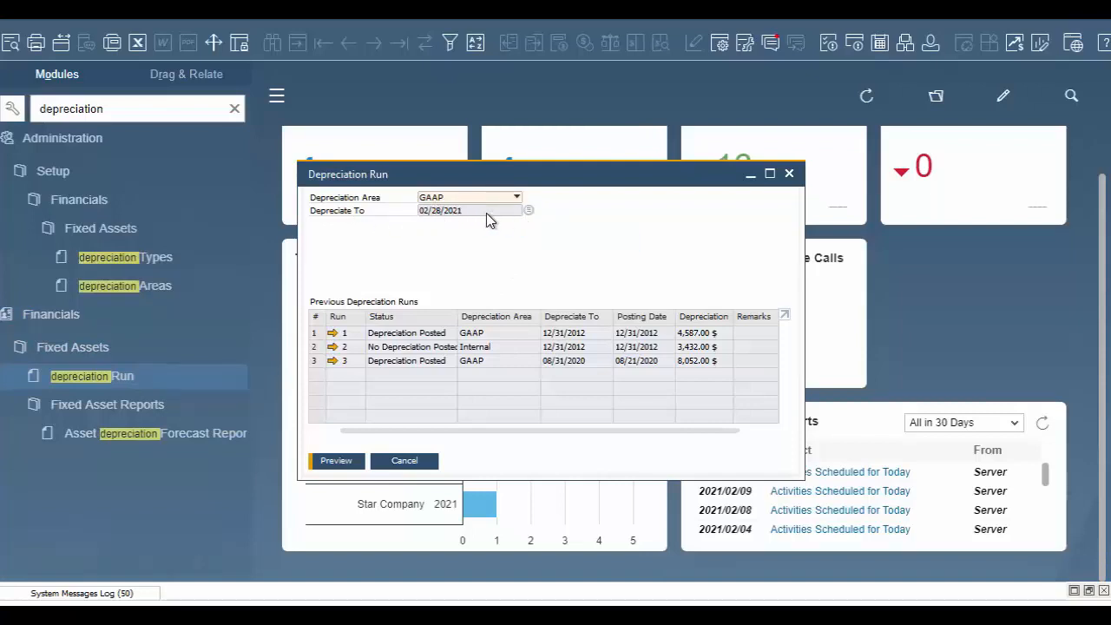
{"action": "left_click", "coordinate": [336, 460]}
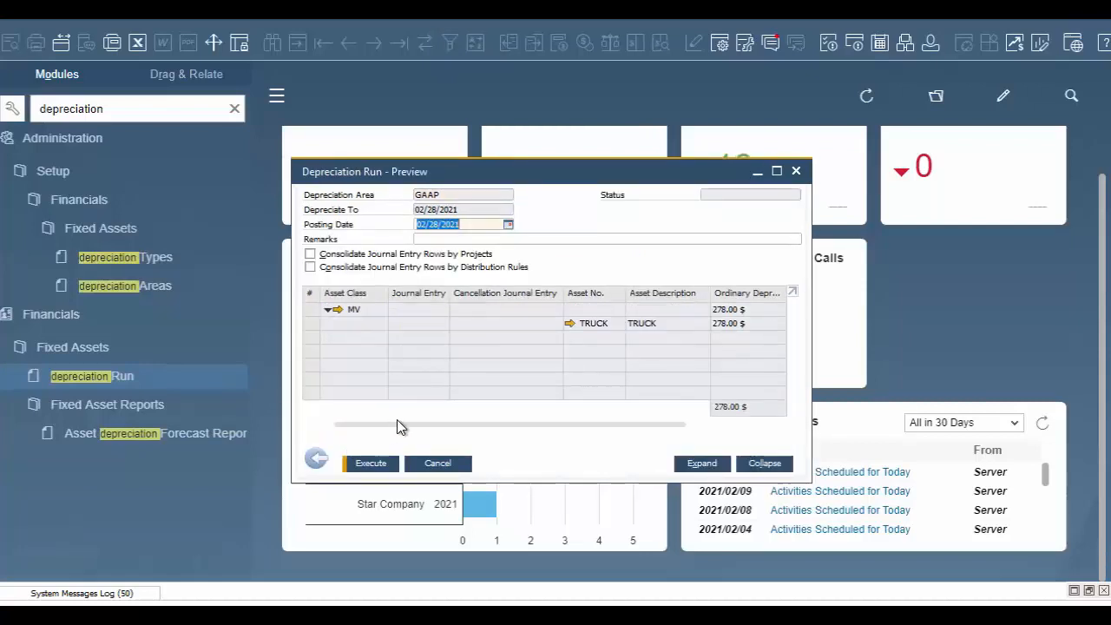
{"action": "left_click_drag", "start_coordinate": [549, 427], "coordinate": [674, 426]}
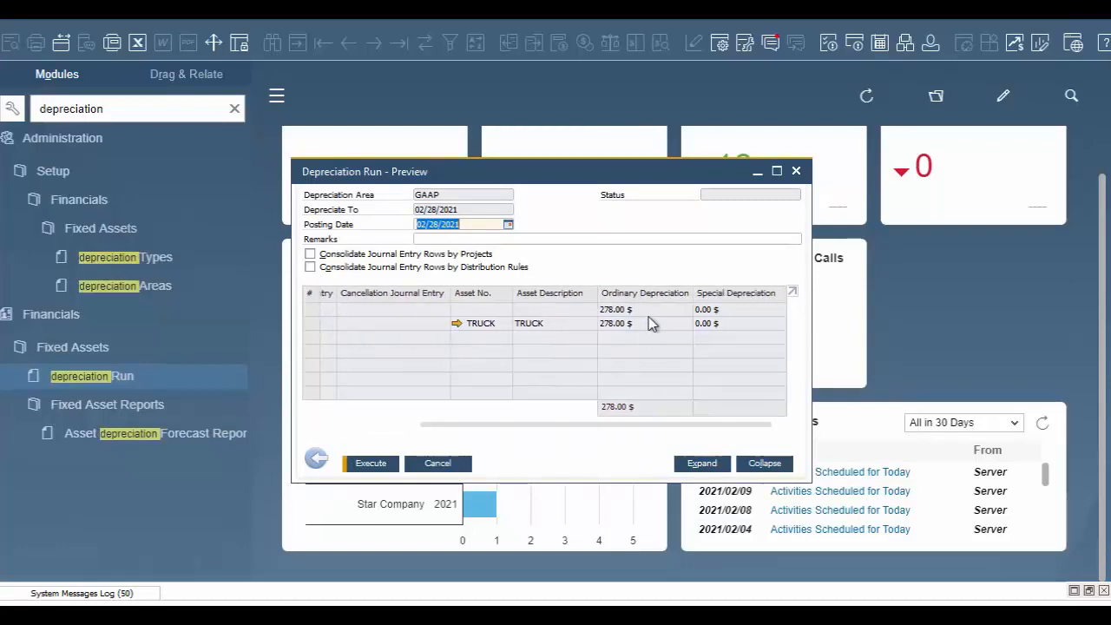
{"action": "left_click", "coordinate": [373, 465]}
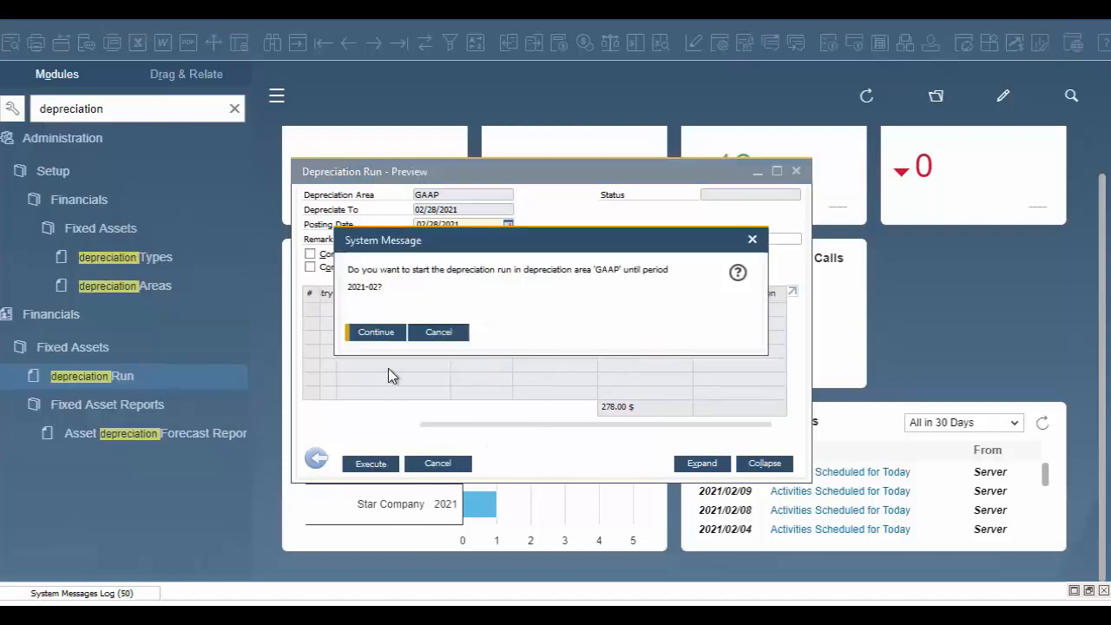
{"action": "left_click", "coordinate": [377, 333]}
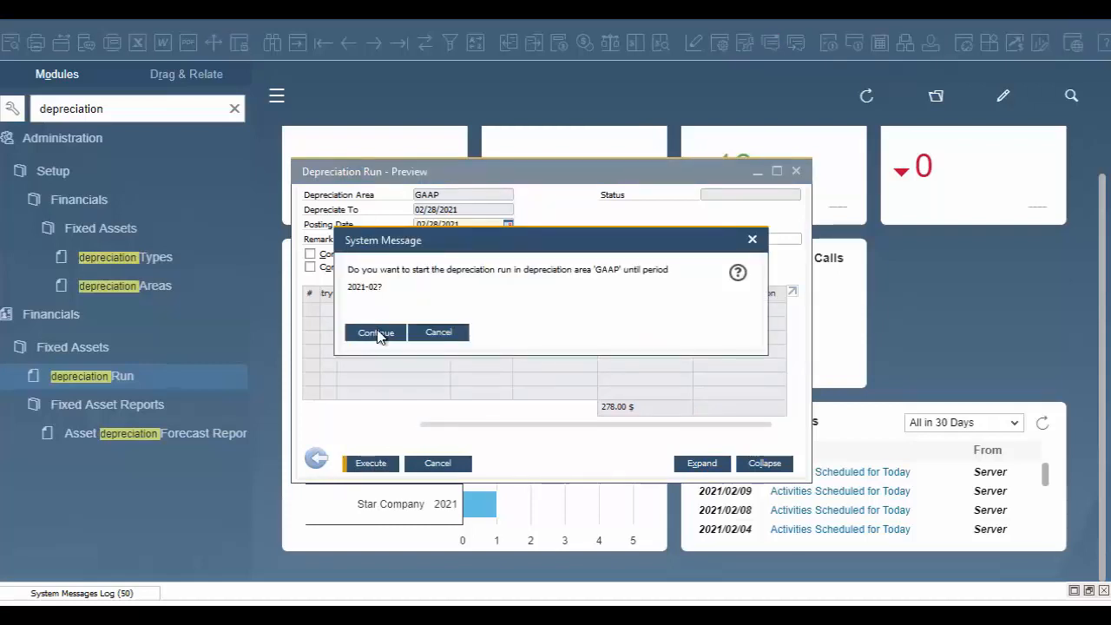